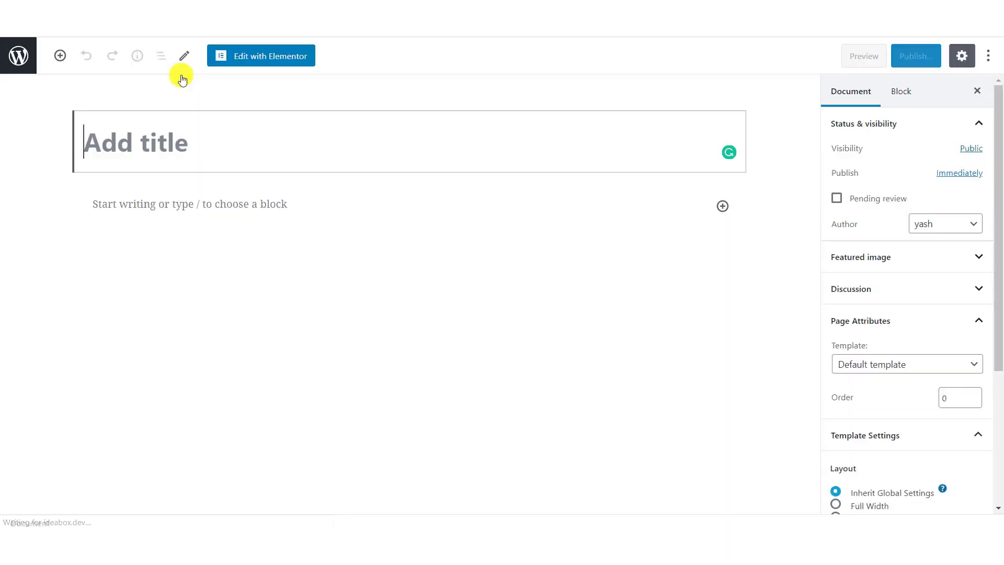
Title the new page "Footer 1" and open it for editing in Elementor.
type("Footer 1")
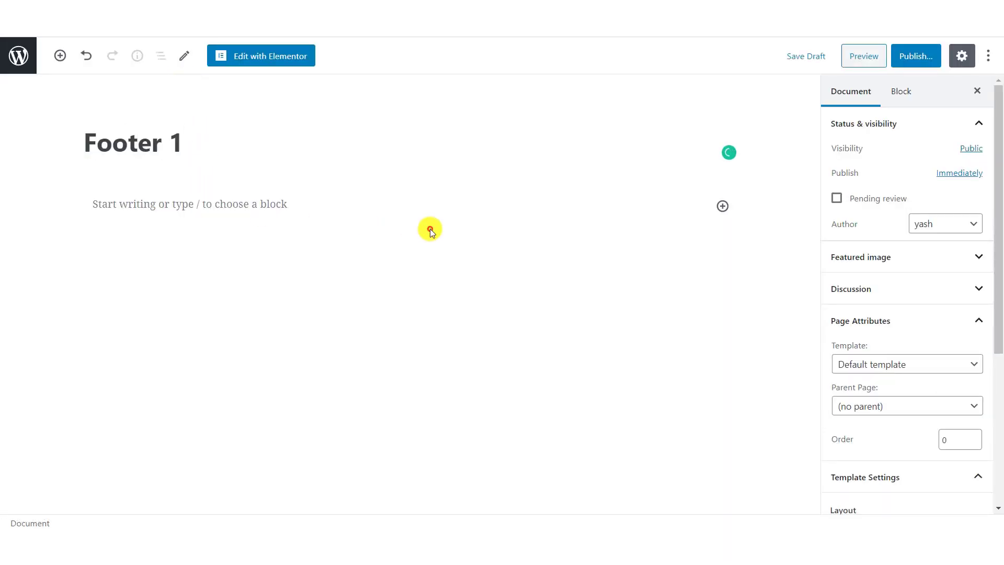
left_click(276, 48)
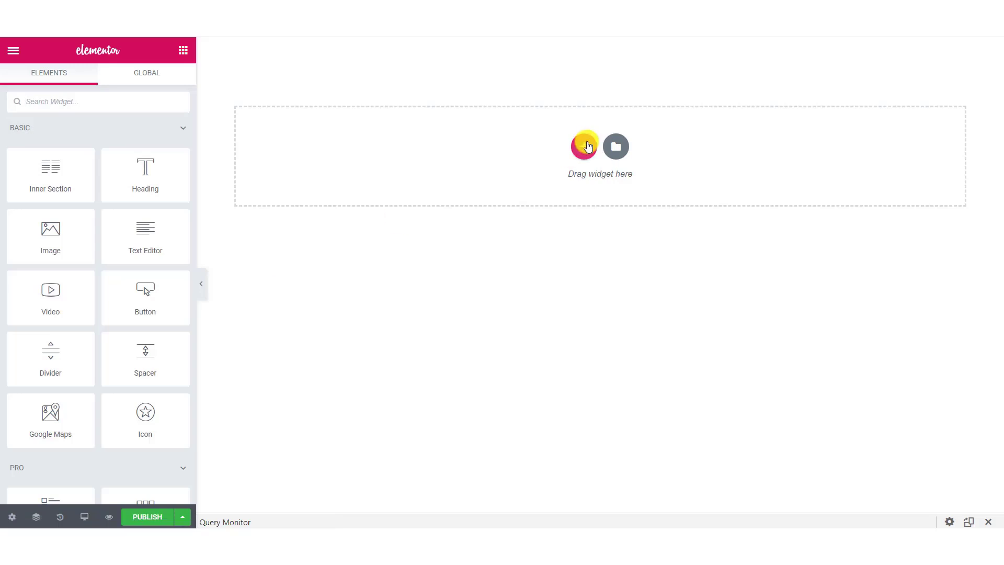
Add a three-column section and place an Image widget with the PowerPack logo in its first column.
left_click(584, 146)
left_click(544, 176)
left_click_drag(50, 233, 287, 52)
left_click(84, 184)
left_click(936, 491)
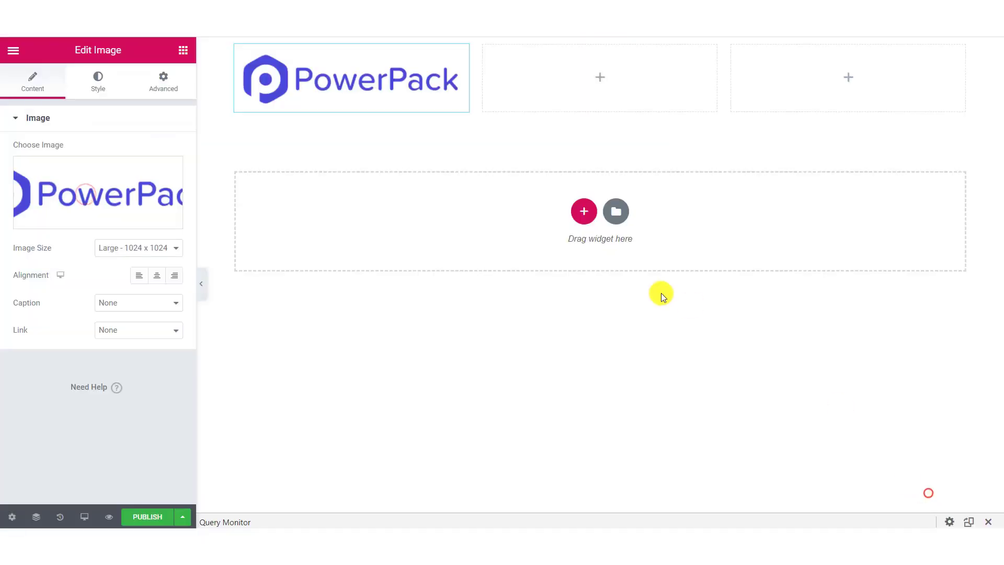
Reduce the width of the PowerPack logo image and align it left.
left_click(97, 82)
mouse_move(110, 174)
left_mouse_down()
mouse_move(99, 173)
mouse_move(119, 178)
left_mouse_up()
left_click(32, 84)
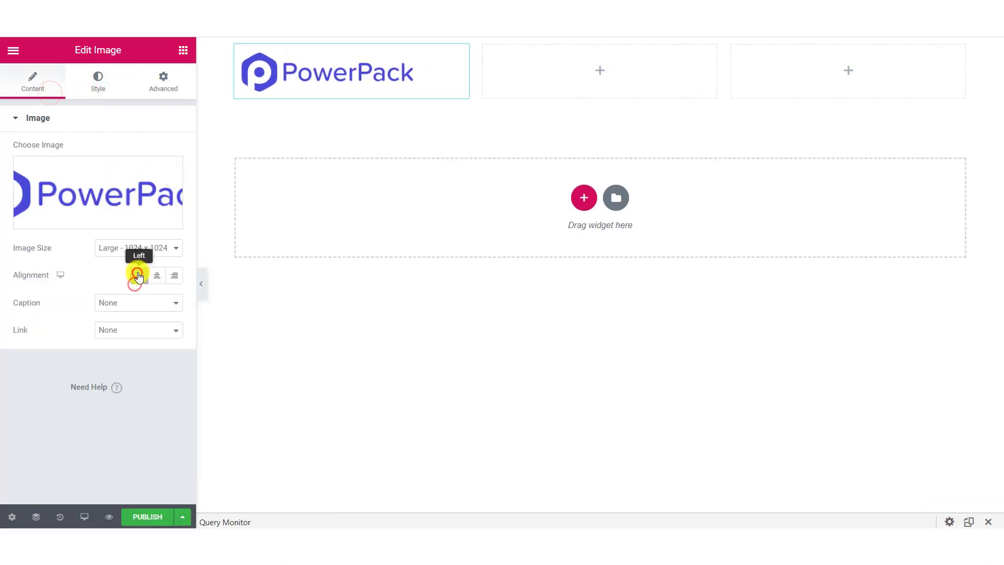
Add a text widget below the logo reading "I am text block. Click edit button to change this text. Lorem ipsum dolor sit amet.".
left_click(183, 51)
left_click_drag(134, 213, 293, 105)
left_click(125, 281)
key("ctrl+a")
type("I am text block. Click edit button to change this text. Lorem ipsum dolor sit amet.")
Set the paragraph's font size to 14 px and adjust its font weight and line height.
left_click(88, 82)
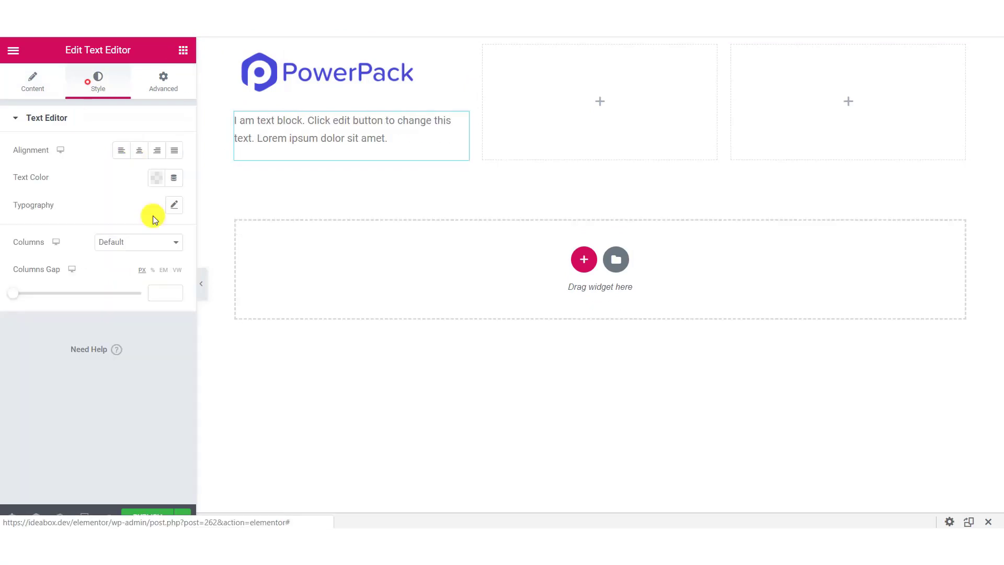
left_click(178, 206)
left_click(163, 293)
type("14")
left_click(111, 317)
left_click(125, 421)
left_click(107, 200)
left_click(174, 205)
mouse_move(24, 433)
left_mouse_down()
mouse_move(9, 437)
mouse_move(38, 437)
left_mouse_up()
left_click(126, 165)
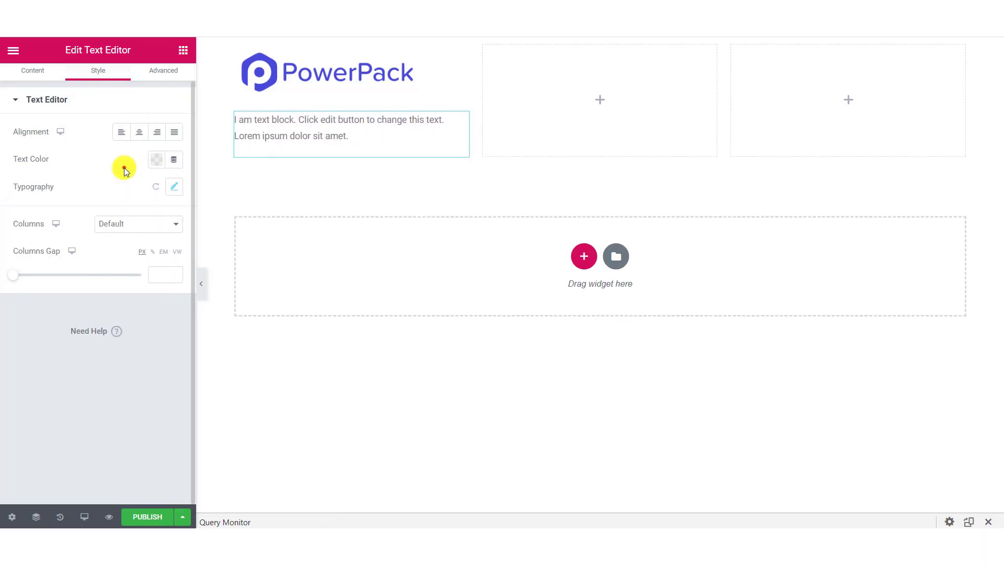
Place a row of Facebook, Twitter, Google+ and Instagram icons below the paragraph in the first column.
right_click(255, 162)
left_click(313, 254)
left_click_drag(350, 182, 351, 166)
left_click(352, 158)
Unlink the footer section's padding values and add equal padding above and below its content.
left_click(605, 41)
left_click(186, 84)
left_click(166, 234)
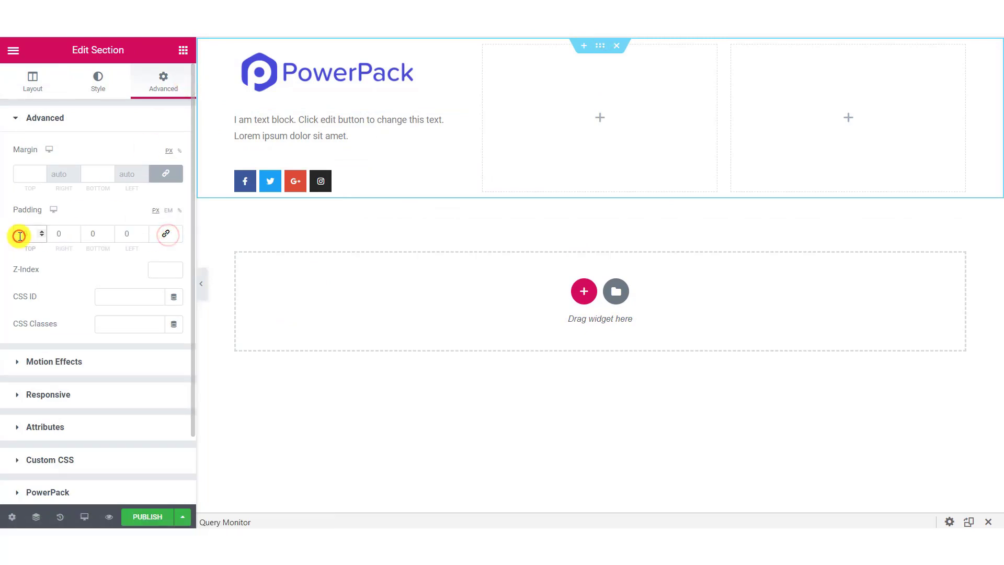
type("5")
left_click(85, 238)
type("5")
scroll(68, 416, "down", 3)
scroll(86, 230, "up", 4)
scroll(93, 309, "down", 3)
scroll(79, 157, "up", 5)
Give the footer section a solid blue border with unlinked widths, setting the right width to 5 px.
left_click(98, 68)
left_click(96, 277)
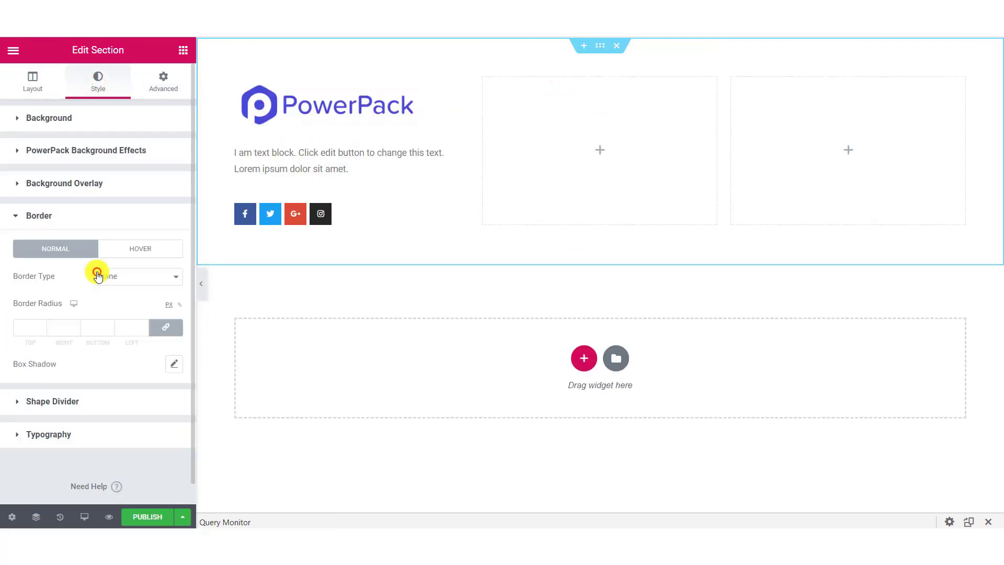
scroll(96, 264, "down", 1)
left_click(127, 251)
left_click(111, 281)
left_click(165, 306)
left_click(63, 306)
type("5")
left_click(157, 343)
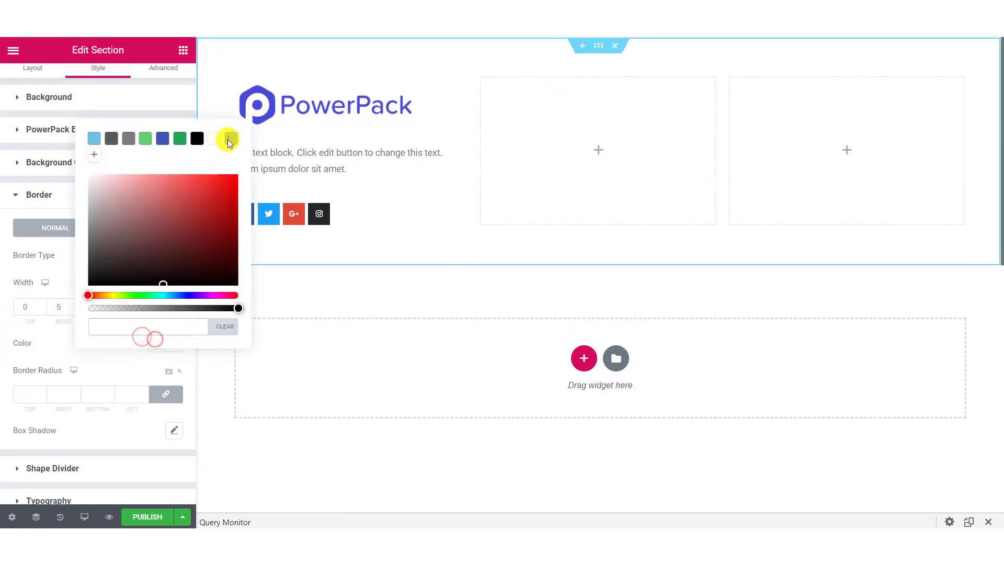
left_click(230, 138)
left_click(330, 271)
left_click(105, 364)
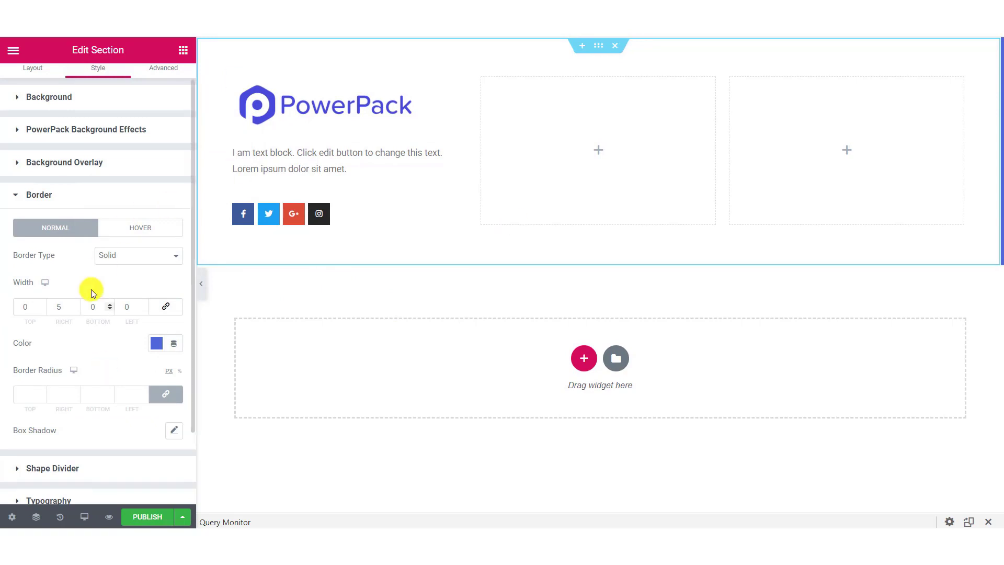
Set the section's right border width to 0 and adjust the top width for a border along the top edge only.
left_click(73, 309)
left_click(73, 310)
left_click(74, 309)
left_click(73, 309)
left_click(73, 309)
double_click(41, 307)
type("3")
left_click(43, 309)
left_click(43, 310)
left_click(43, 309)
left_click(43, 310)
left_click(43, 310)
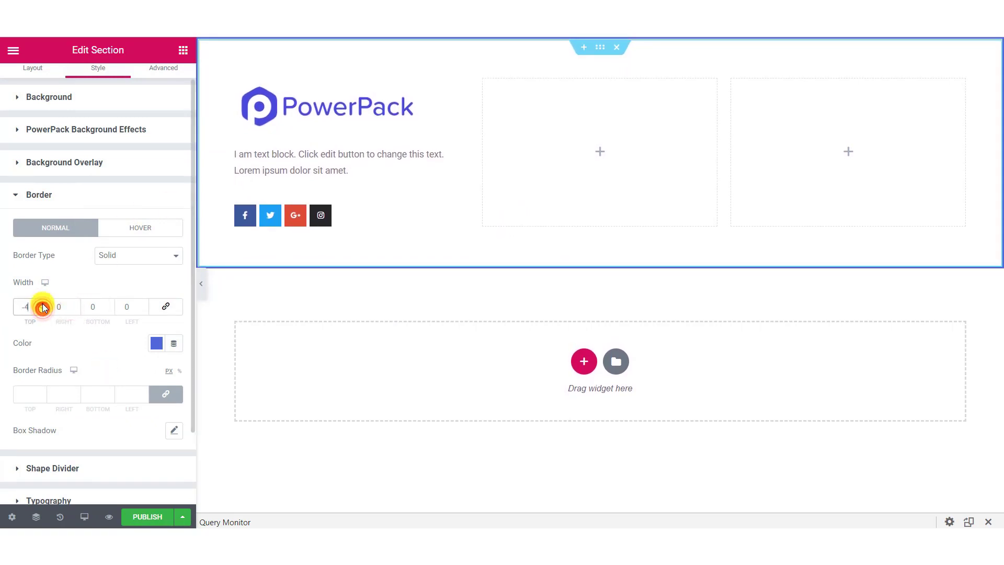
Add a Heading widget titled "Navigation" to the second column and set its HTML tag to H4.
left_click(183, 50)
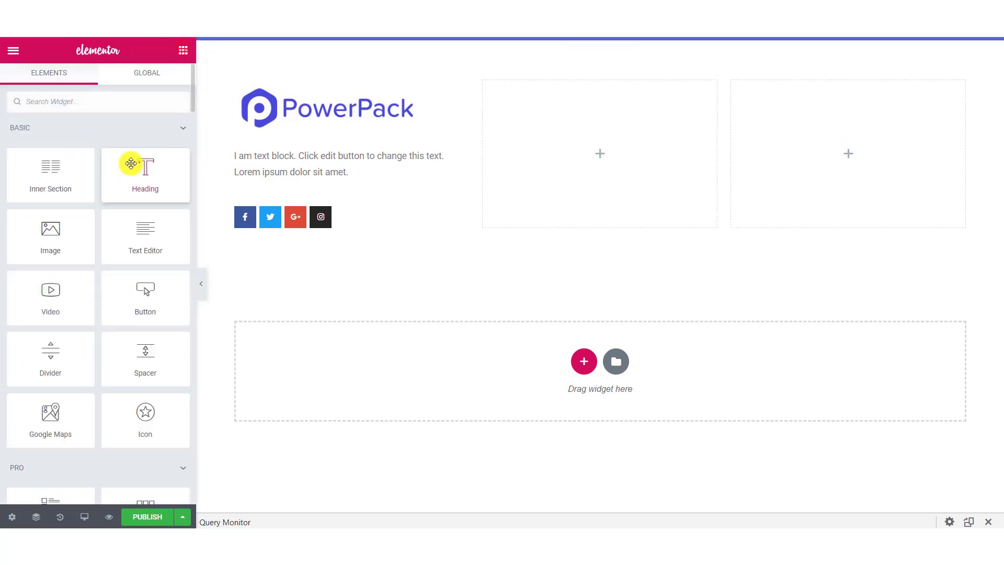
left_click_drag(140, 162, 600, 153)
triple_click(110, 168)
type("Navigation")
left_click(96, 86)
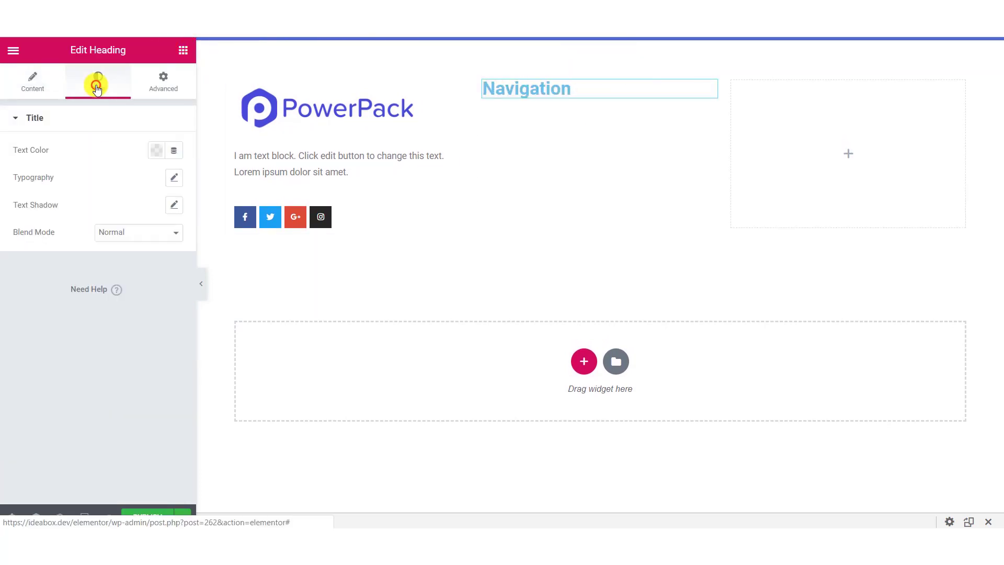
left_click(32, 81)
left_click(108, 309)
left_click(123, 337)
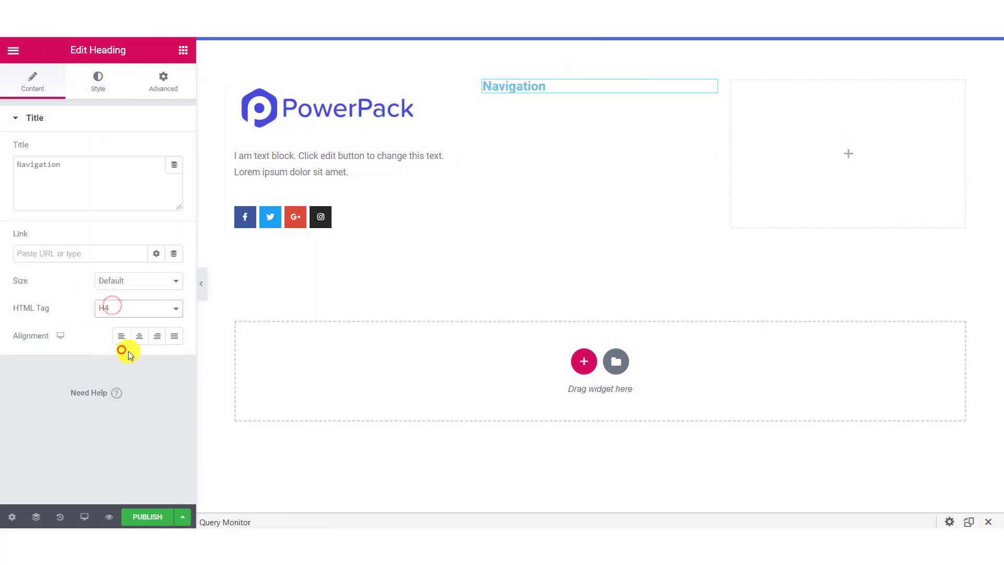
Style the Navigation heading with blue text, an 18 px font size and a weight of 500.
left_click(97, 81)
left_click(156, 152)
left_click(231, 184)
left_click(84, 151)
left_click(173, 177)
left_click(152, 267)
type("18")
left_click(135, 296)
left_click(130, 344)
left_click(111, 163)
Insert a two-column inner section below the Navigation heading and paste the icon list into its first column.
left_click(183, 50)
right_click(538, 135)
left_click(538, 134)
left_click_drag(34, 186, 550, 118)
right_click(552, 121)
left_click(586, 214)
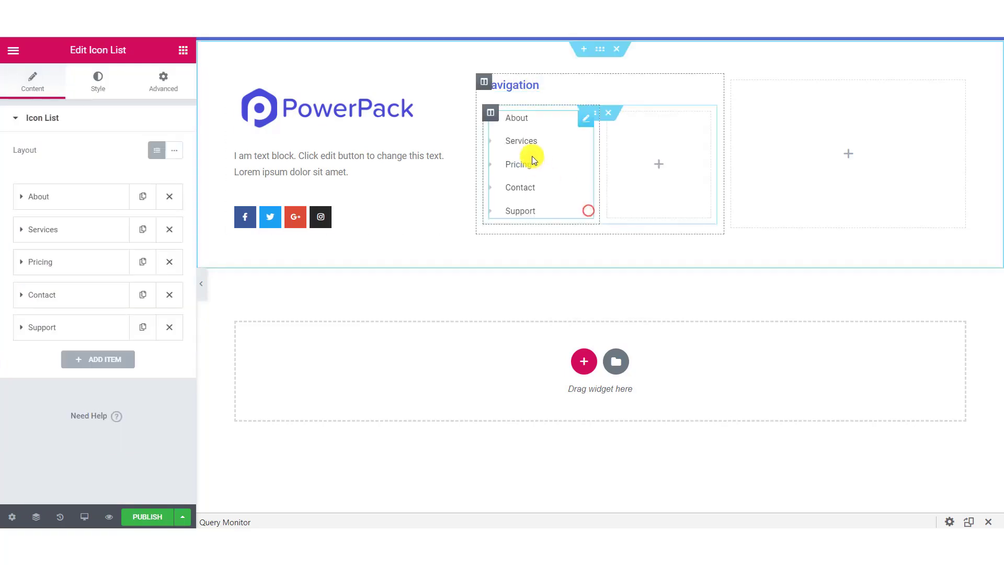
Duplicate the icon list into the second column of the inner section.
left_click(531, 153)
left_click(61, 202)
right_click(650, 166)
right_click(514, 153)
left_click(540, 206)
right_click(639, 173)
left_click(660, 271)
Rename the first three items of the second icon list to Pricing, Team and Education.
left_click(53, 194)
type("Pricing")
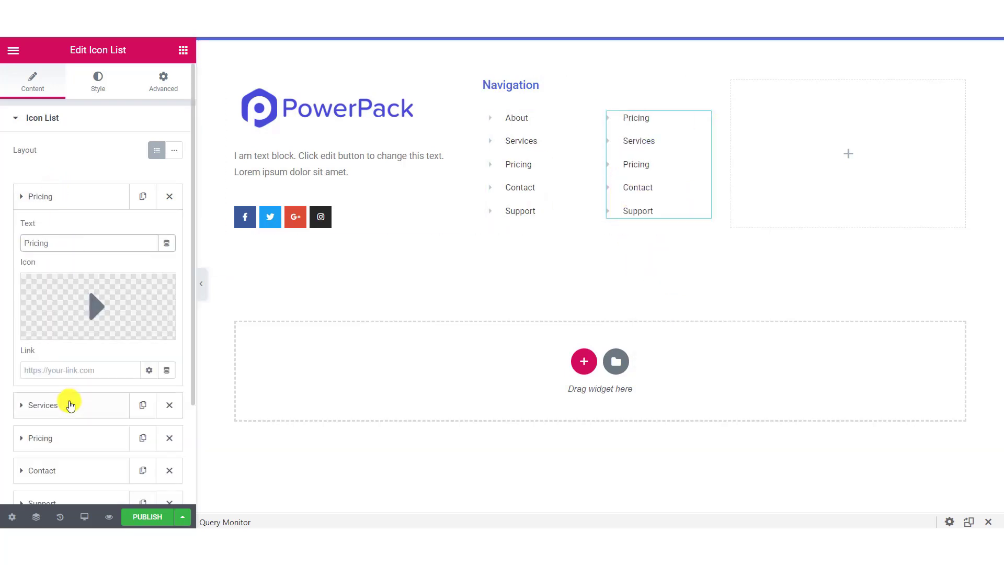
left_click(68, 404)
double_click(72, 267)
type("Team")
left_click(47, 438)
double_click(80, 311)
type("Education")
left_click(94, 255)
Rename the last two items of the second icon list to Refer and Updates.
left_click(67, 299)
double_click(75, 345)
type("Refer")
left_click(92, 294)
left_click(84, 324)
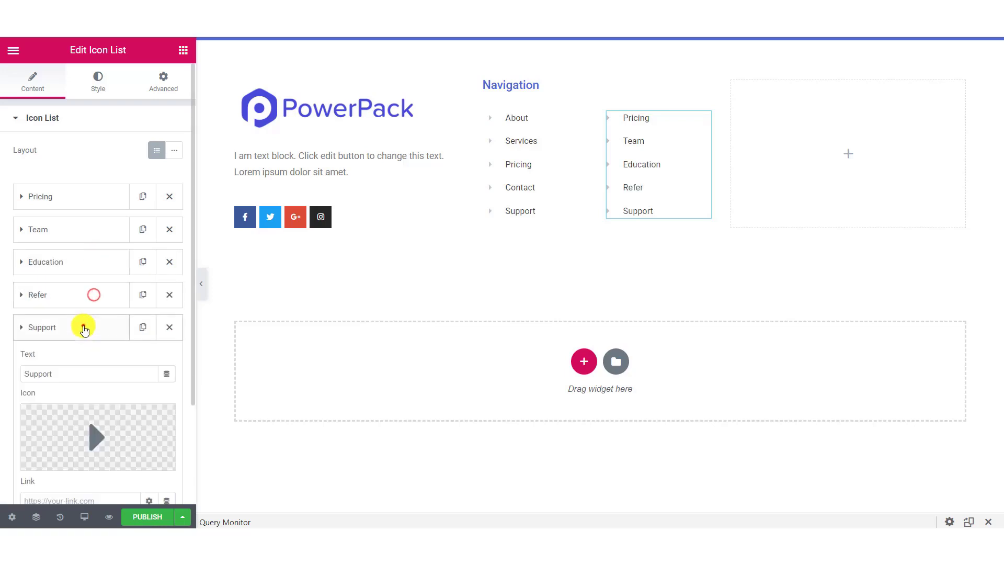
double_click(78, 371)
type("Updates")
left_click(95, 321)
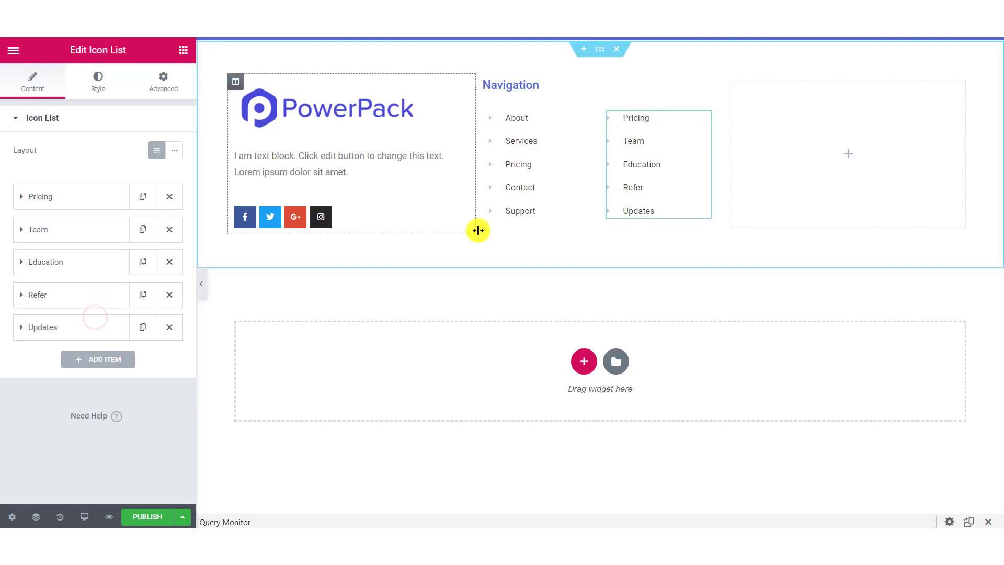
Widen the logo column against the navigation column and open the inner section's margin and padding settings.
left_click_drag(463, 152, 500, 151)
left_click(604, 112)
left_click(162, 84)
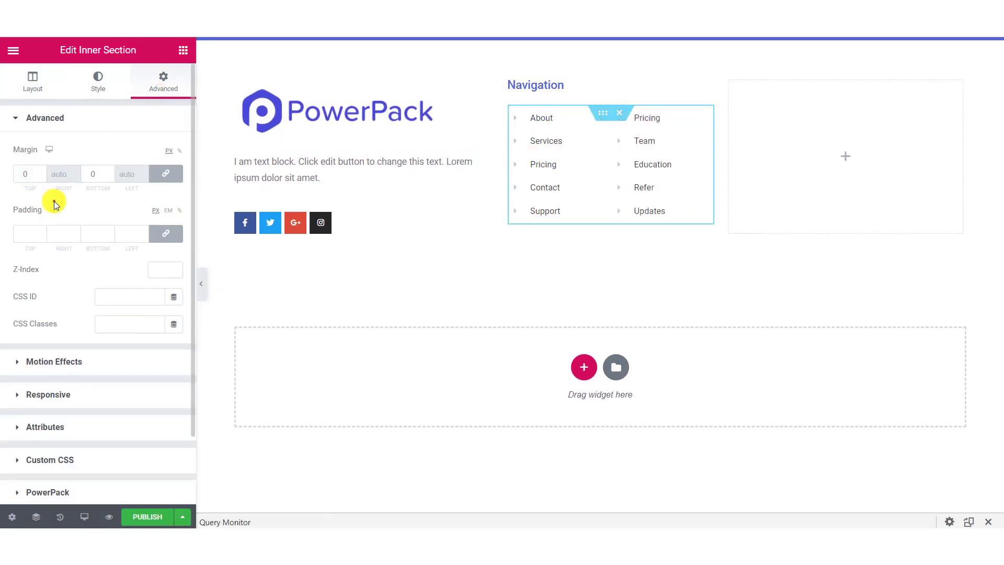
left_click(183, 50)
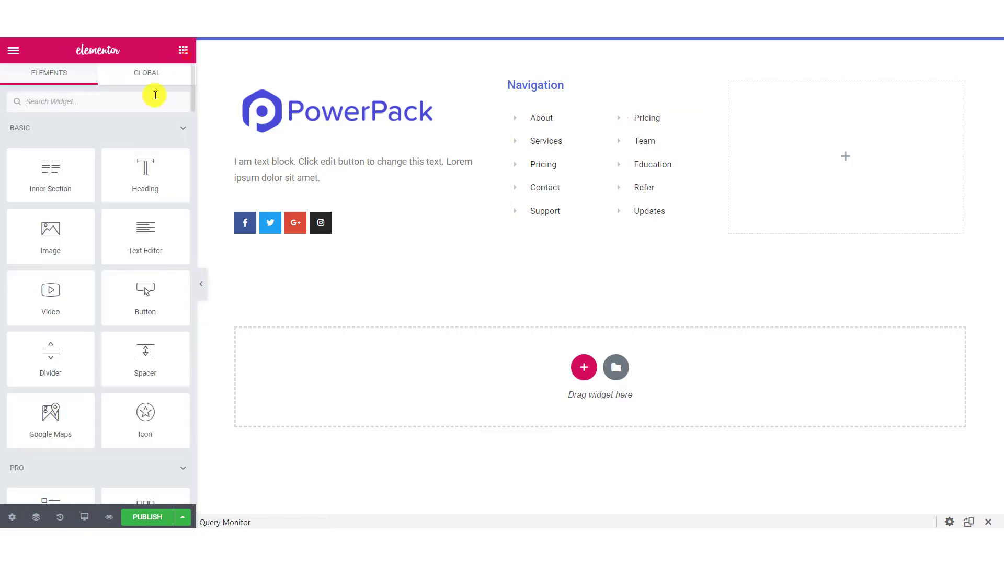
left_click(133, 105)
left_click_drag(138, 190, 77, 215)
Copy the Navigation heading into the third column and retitle the copy "Newsletter".
right_click(529, 87)
left_click(566, 141)
right_click(832, 128)
left_click(858, 225)
left_click(75, 169)
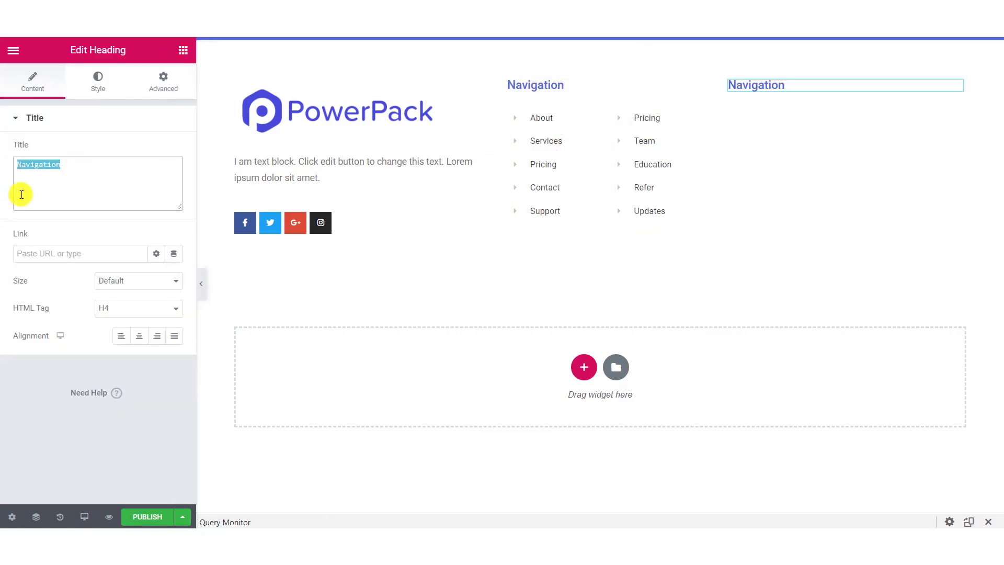
left_click(93, 81)
left_click(173, 177)
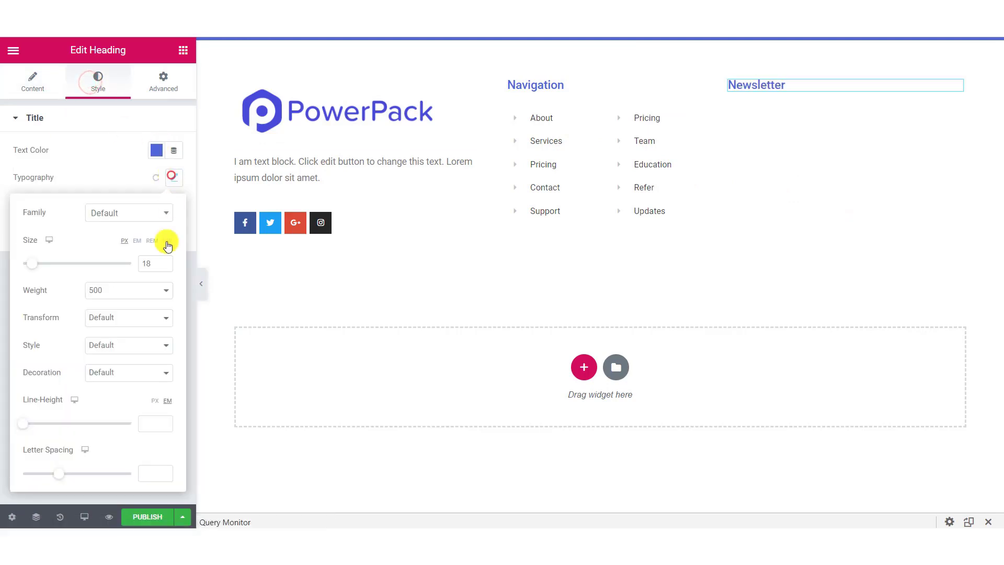
Add a Form widget below the Newsletter heading, remove its message field and hide the field labels.
left_click(183, 50)
type("Form")
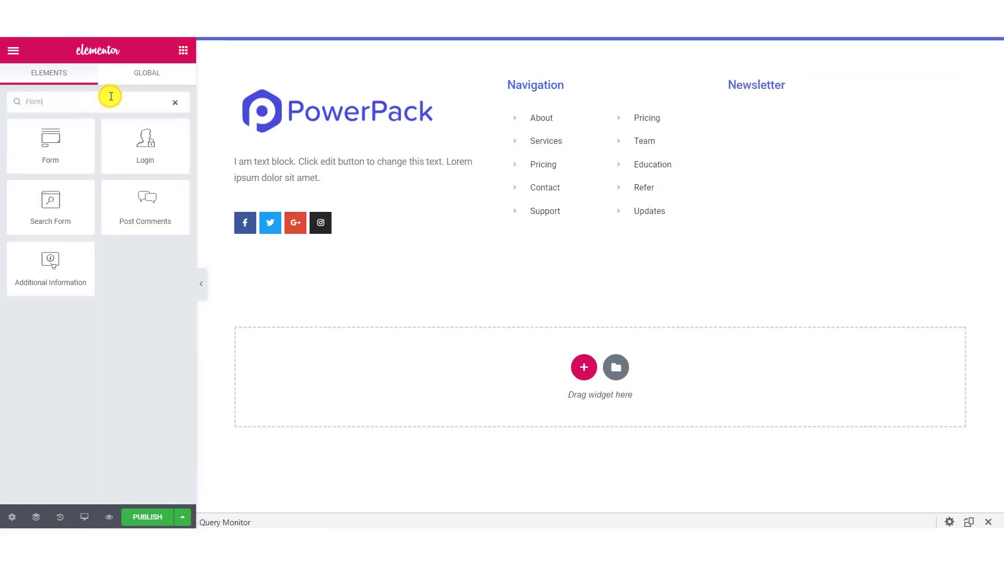
left_click_drag(55, 160, 780, 90)
left_click(169, 261)
left_click(163, 331)
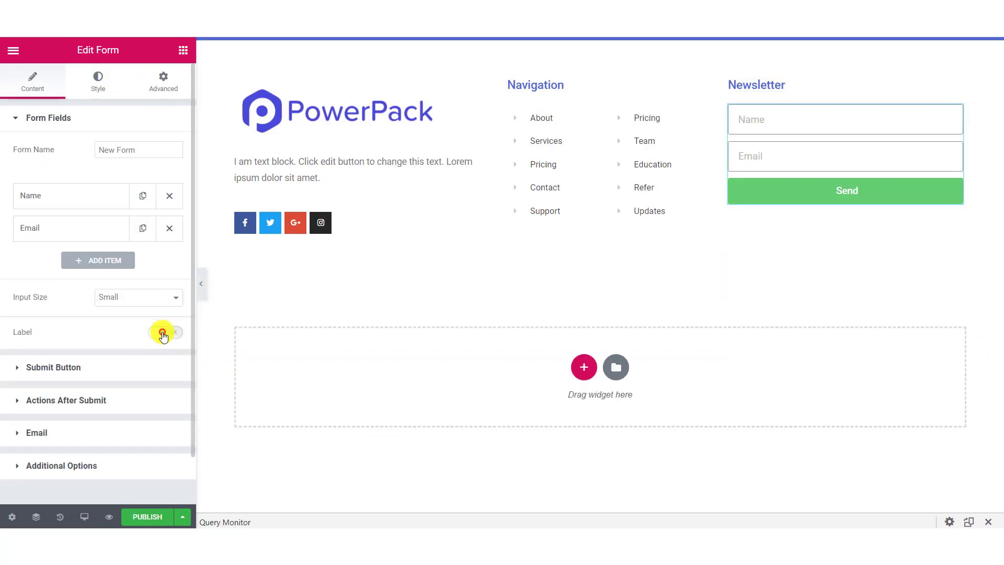
Set the form's submit button text to "SUBSCRIBE".
left_click(108, 363)
double_click(127, 183)
type("SUBSCRIBE")
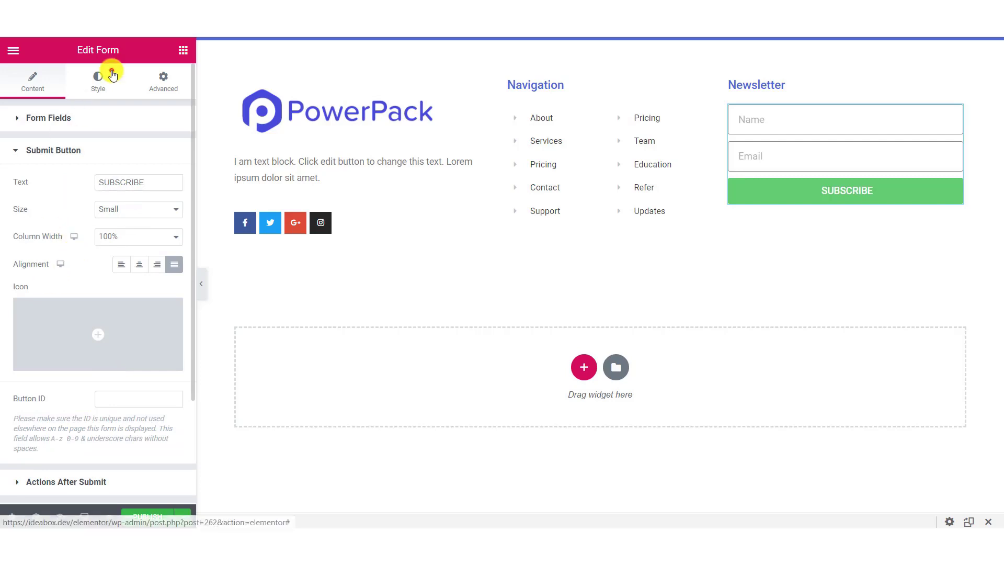
Set the font size of the form's input fields to 13 px.
left_click(99, 80)
left_click(42, 117)
left_click(69, 152)
left_click(172, 208)
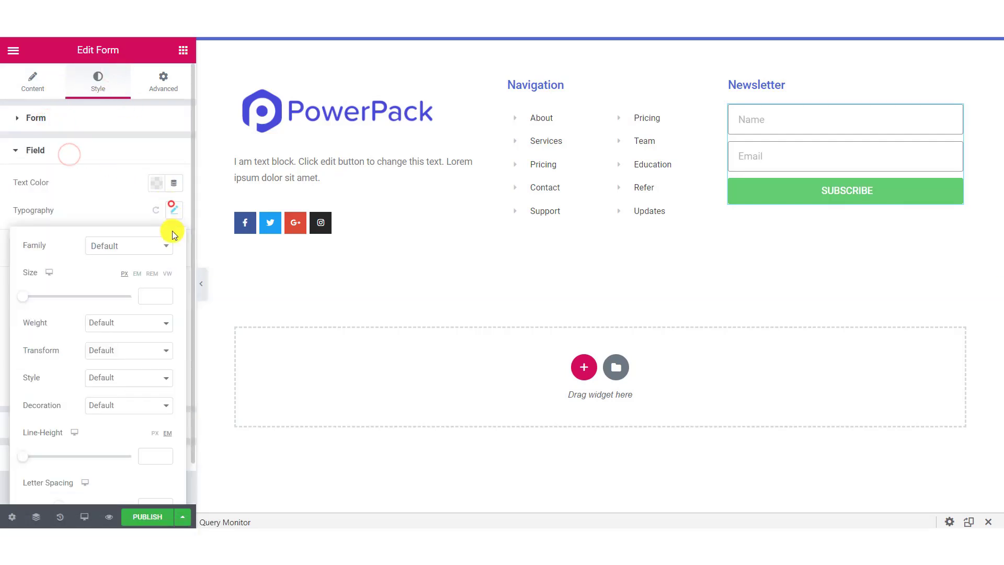
type("13")
left_click(92, 215)
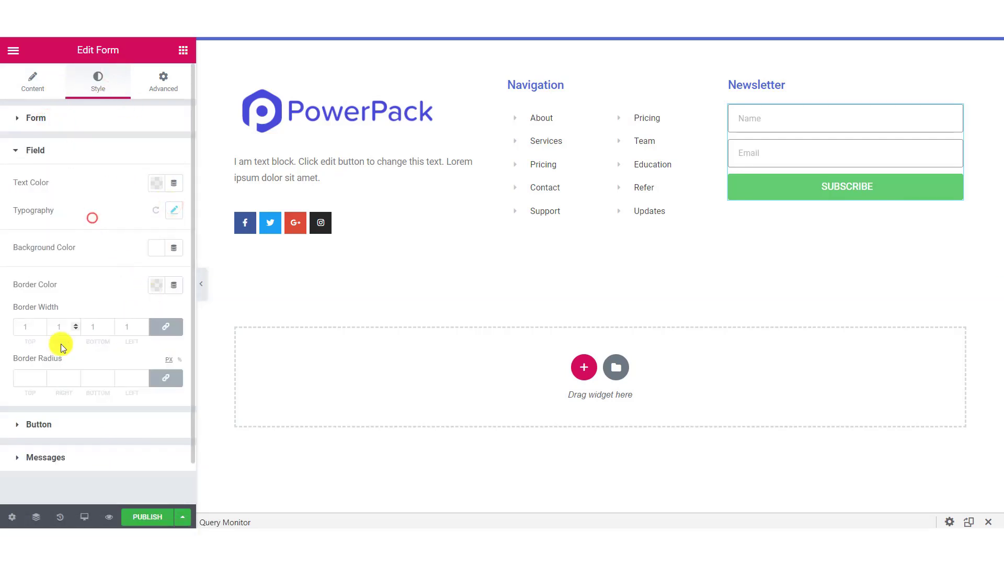
Set the form button's typography to 13 px with an Uppercase transform.
left_click(40, 425)
left_click(174, 295)
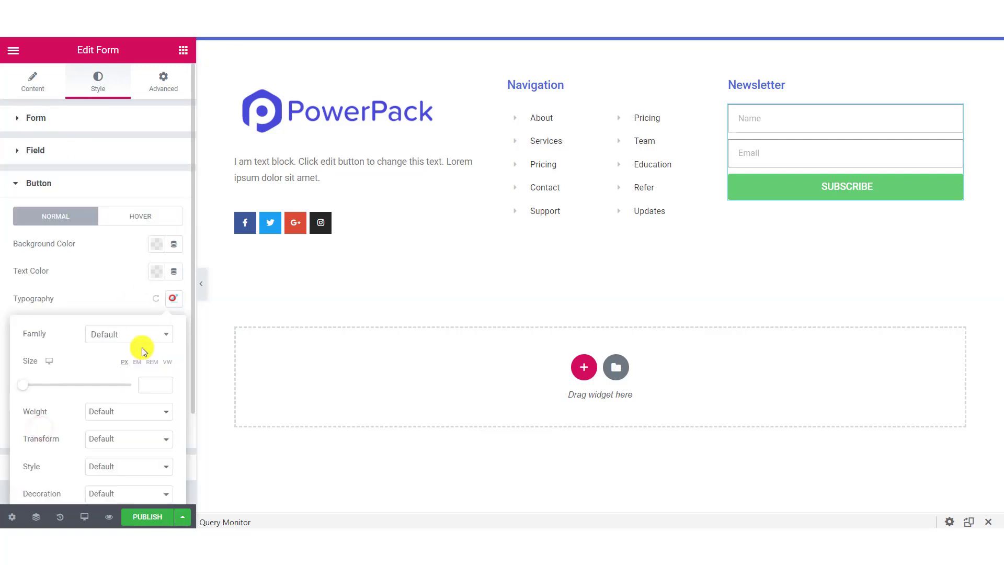
left_click(132, 412)
left_click(99, 439)
left_click(112, 463)
left_click(106, 288)
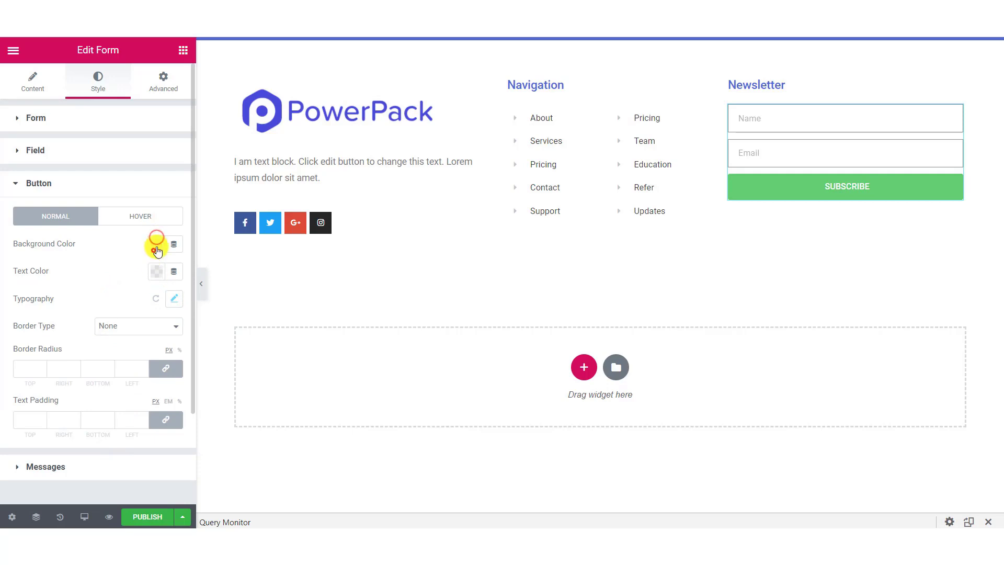
Give the form's submit button a blue background and increase its letter spacing.
left_click(156, 244)
left_click(224, 273)
left_click(107, 252)
left_click(174, 298)
scroll(167, 323, "down", 2)
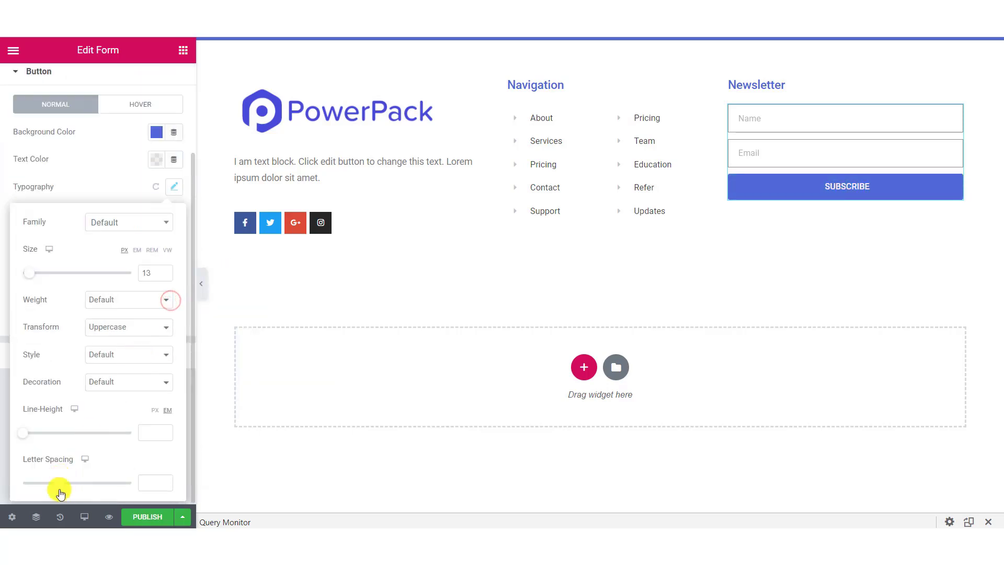
left_click_drag(61, 483, 94, 482)
left_click(94, 195)
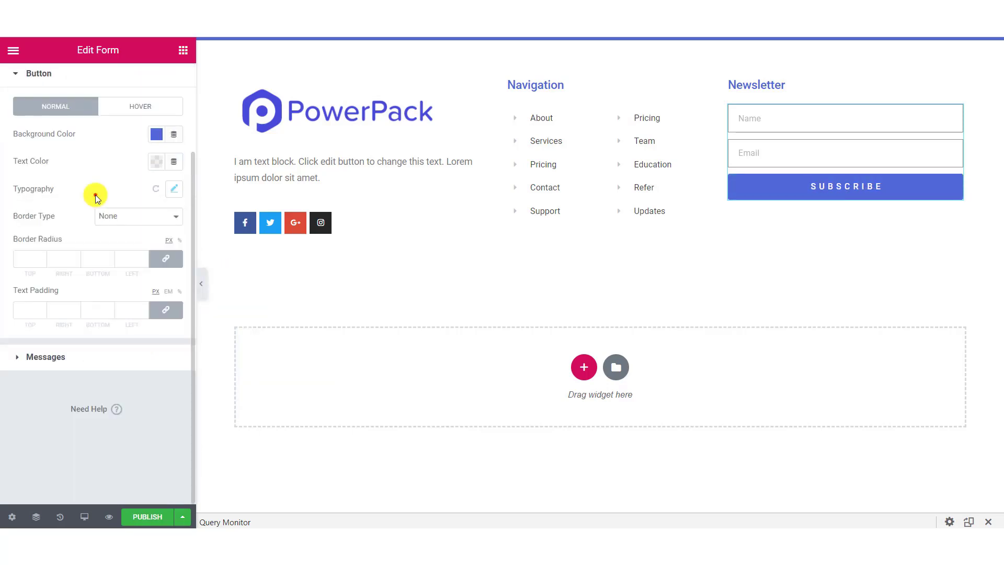
Unlink the logo image's margins and give it a negative top margin to shift it upward.
left_click(302, 99)
left_click(163, 81)
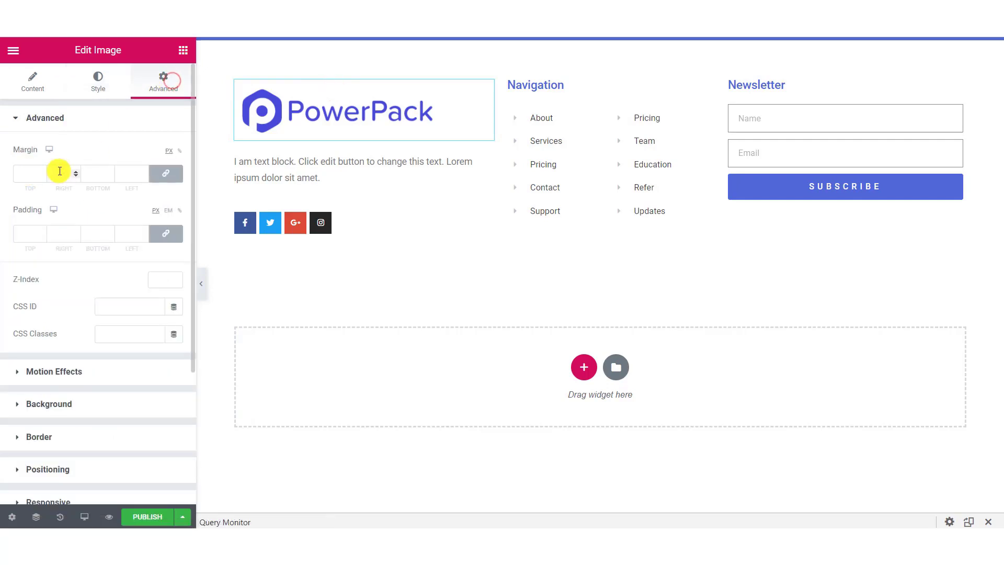
left_click(123, 173)
left_click(165, 173)
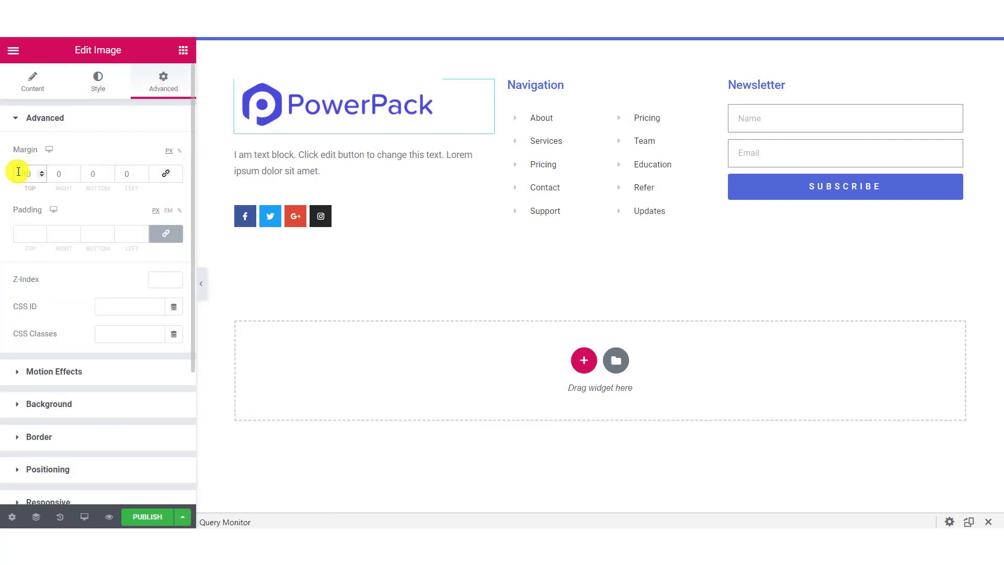
Add a new two-column section below the main footer section.
left_click(585, 367)
left_click(493, 381)
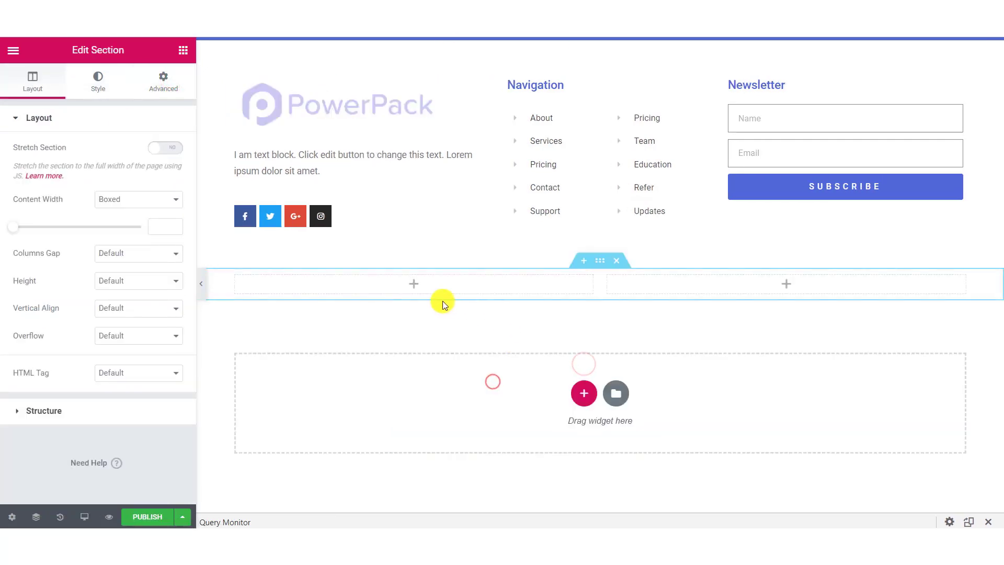
Add a heading reading "© 2020 All rights reserved" to the lower section's first column, with HTML tag p.
left_click(481, 293)
left_click_drag(145, 170, 331, 282)
left_click(152, 196)
key("ctrl+a")
key("ctrl+v")
left_click(138, 308)
left_click(134, 392)
Give the copyright heading a dark grey text color.
left_click(98, 79)
left_click(158, 157)
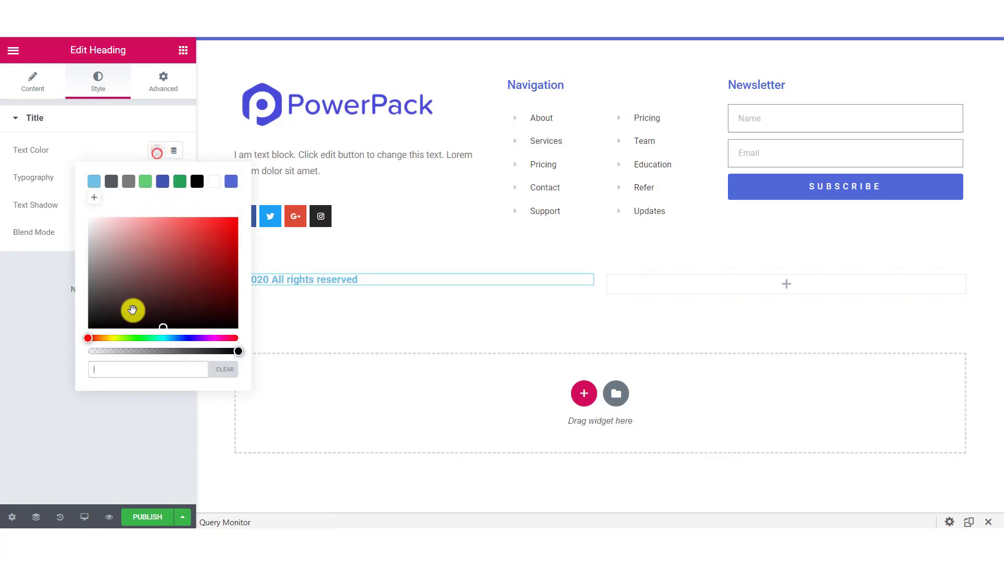
left_click(86, 277)
left_click(151, 212)
Set the copyright heading's typography to size 12 px, weight 300 and Uppercase transform.
left_click(175, 178)
left_click(146, 262)
type("12")
left_click(137, 291)
left_click(126, 317)
left_click(120, 318)
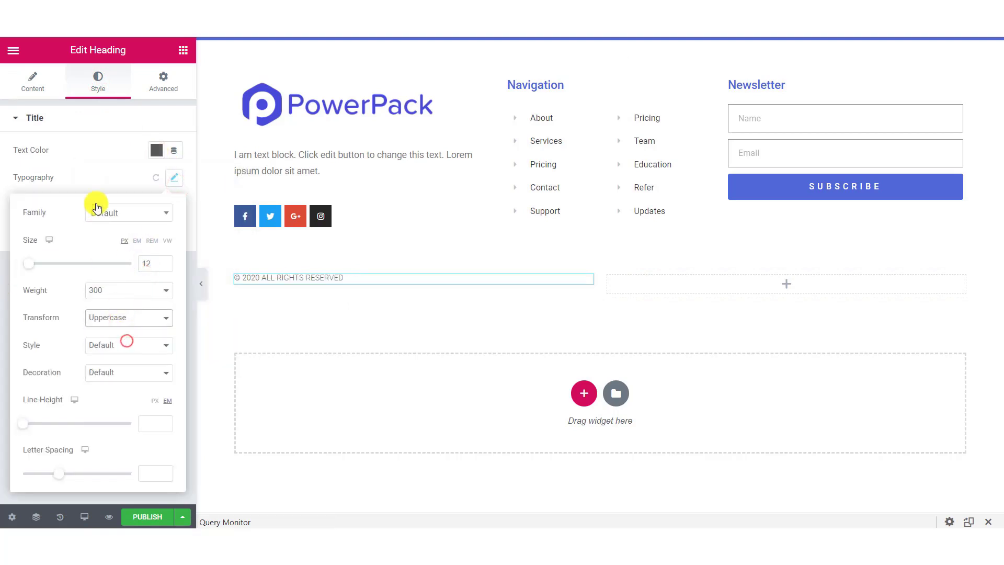
left_click(113, 172)
Copy the copyright heading into the lower section's second column, right-aligned, with the text "Made with ♥ with Elementor".
right_click(286, 276)
left_click(330, 327)
right_click(636, 283)
left_click(664, 380)
left_click(157, 336)
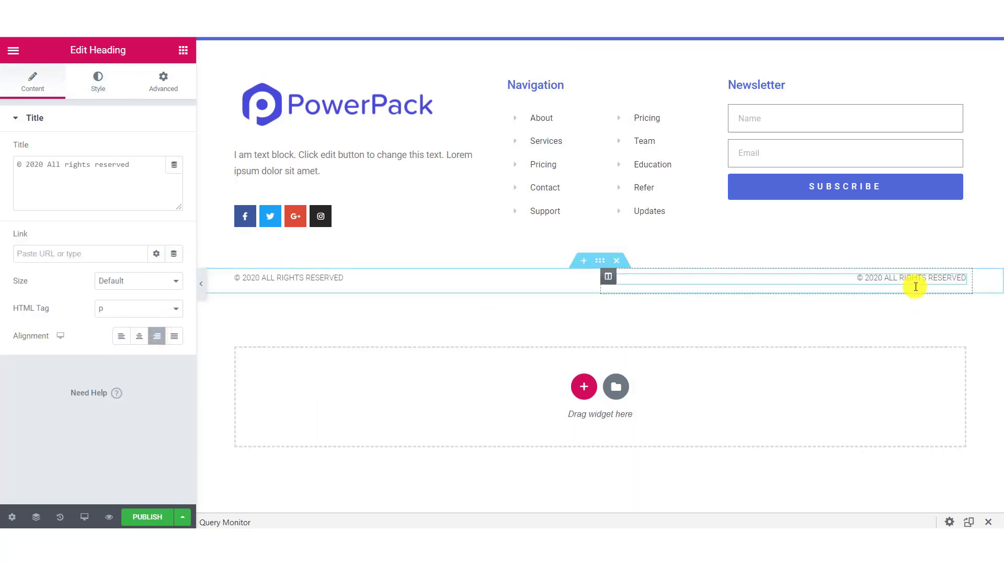
triple_click(74, 162)
key("ctrl+v")
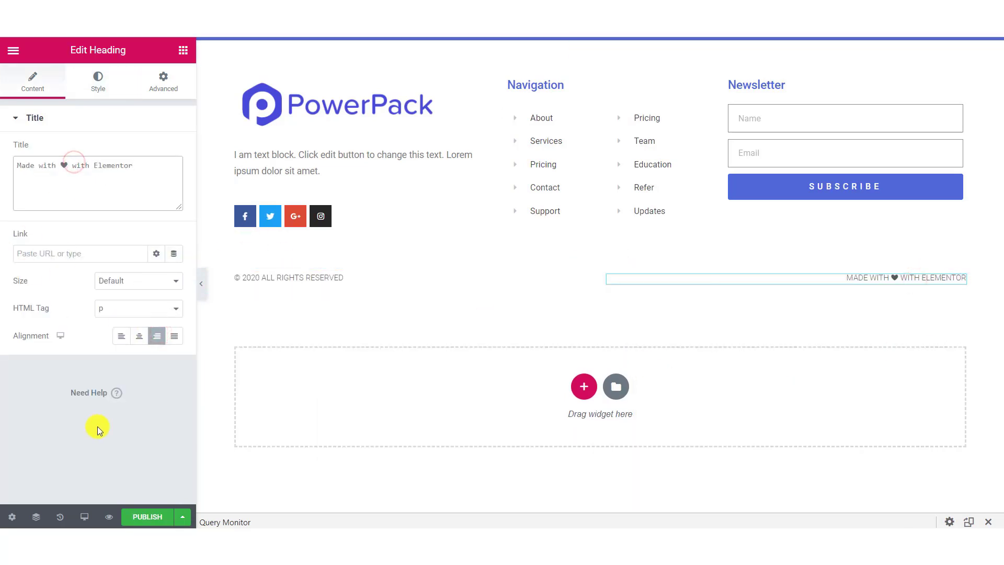
Give the lower footer section a minimum height of 60 px.
left_click(598, 287)
left_click(117, 274)
left_click(122, 314)
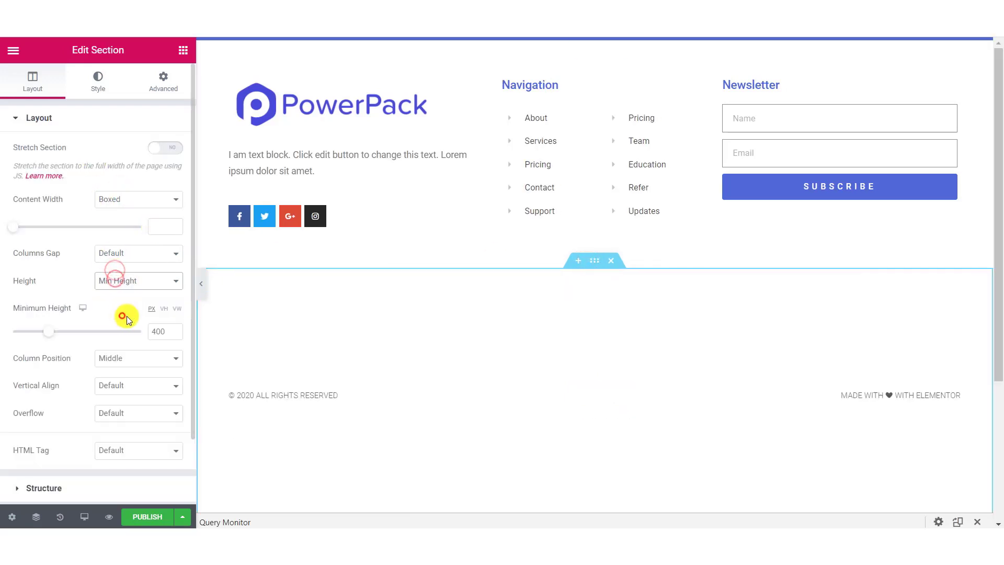
left_click_drag(165, 332, 117, 330)
type("60")
Give the lower footer section a classic background in light grey #F4F4F4.
left_click(86, 89)
left_click(125, 184)
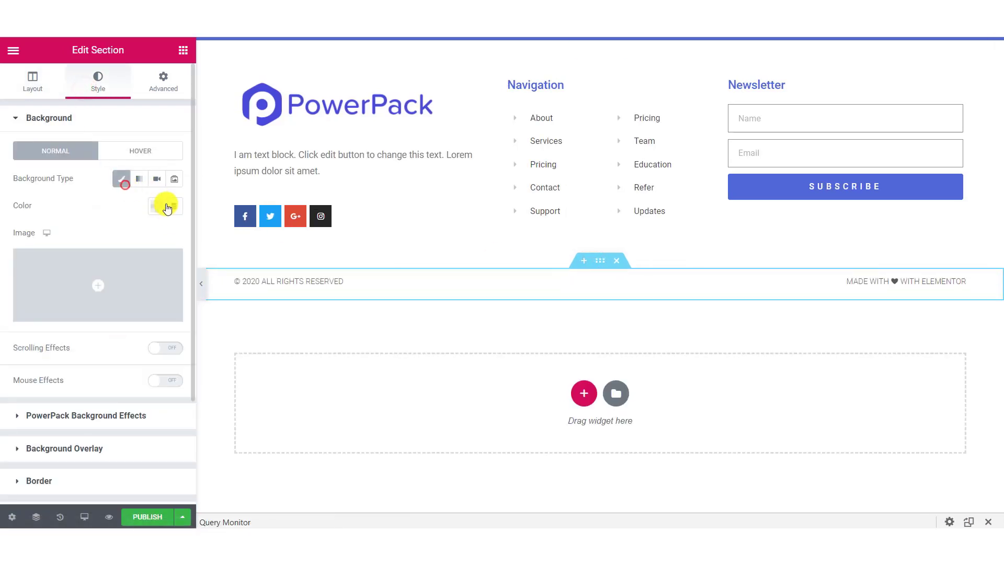
left_click(163, 205)
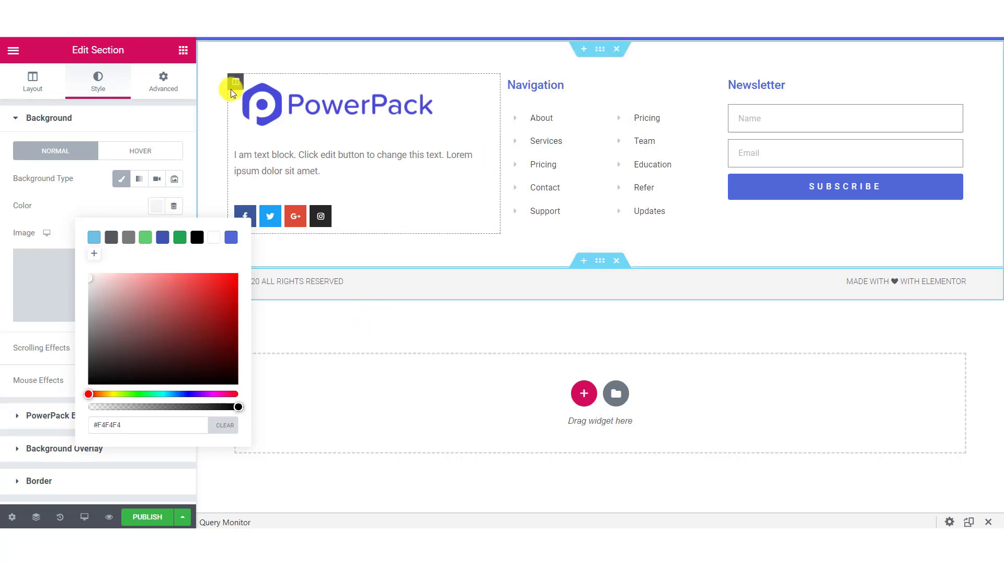
Fine-tune the spacing and widths of the logo, navigation and newsletter columns in the upper footer section.
left_click(235, 82)
left_click(166, 173)
left_click(56, 173)
left_click(504, 231)
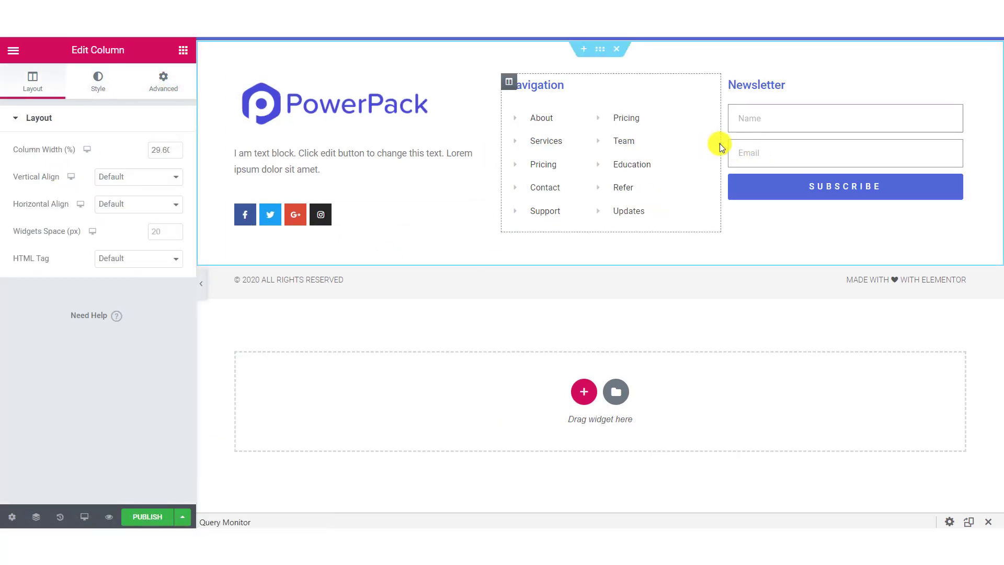
left_click_drag(720, 143, 725, 140)
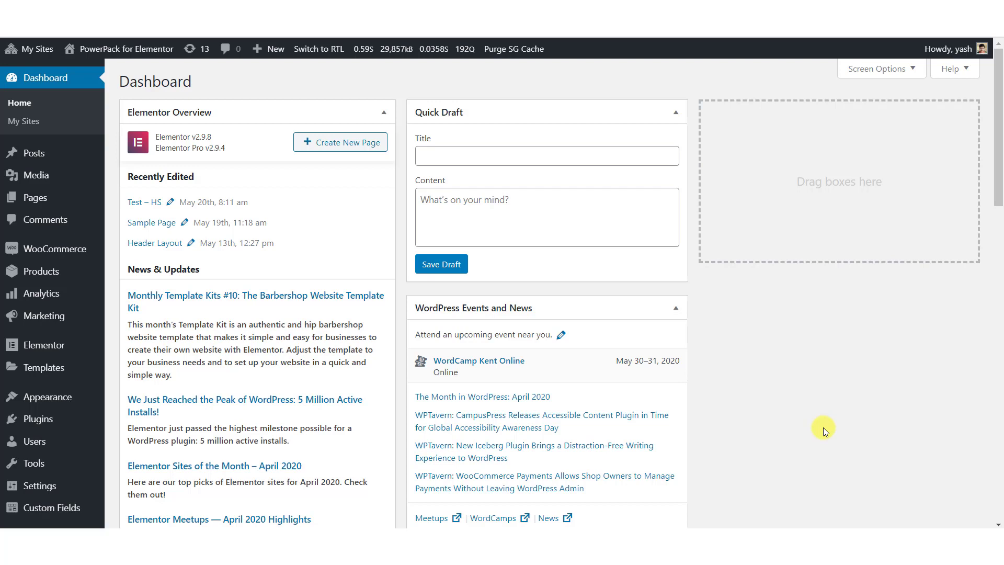
In the WordPress dashboard, assign Footer 1 as the footer in PowerPack's Header / Footer settings and save the changes.
mouse_move(24, 343)
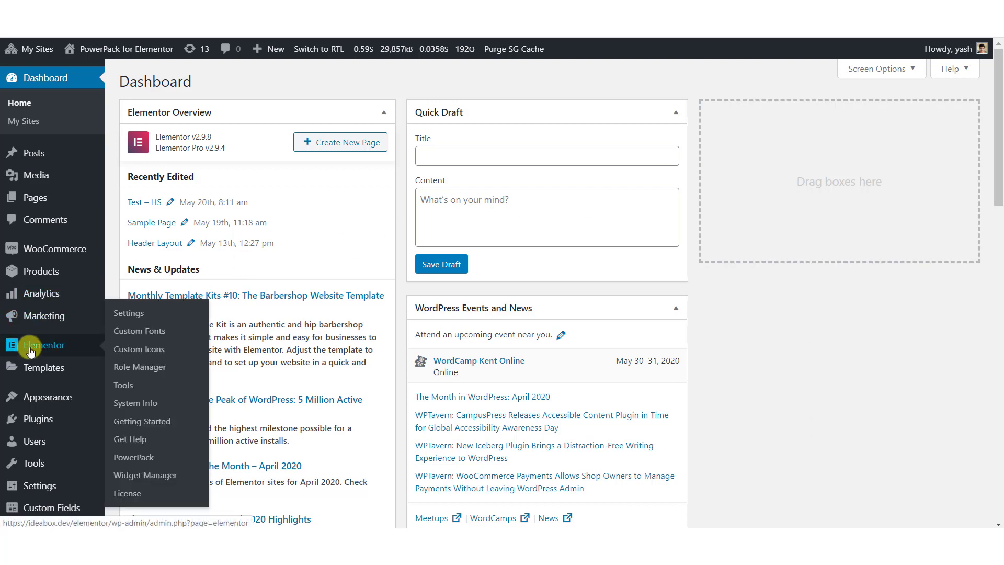
left_click(146, 459)
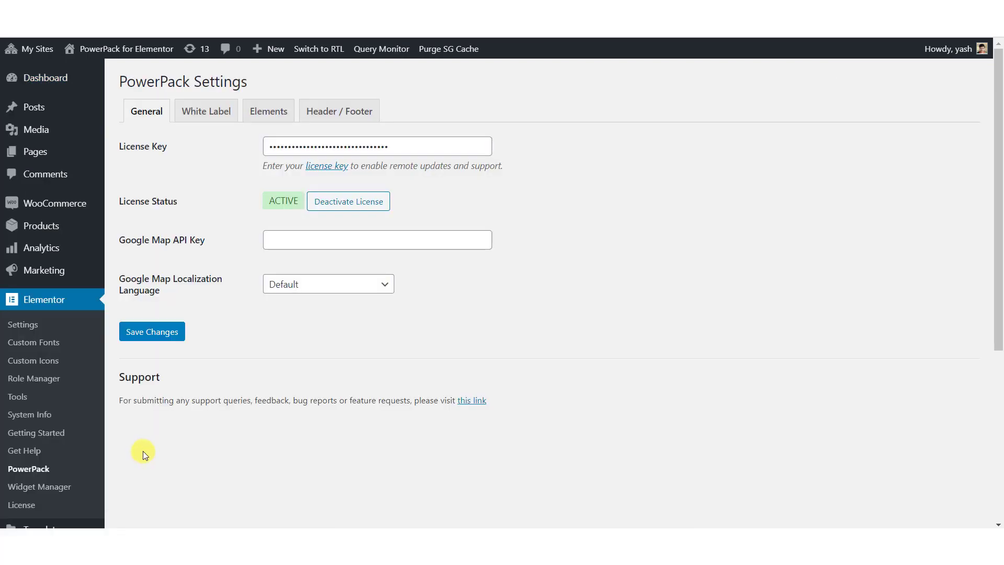
left_click(368, 112)
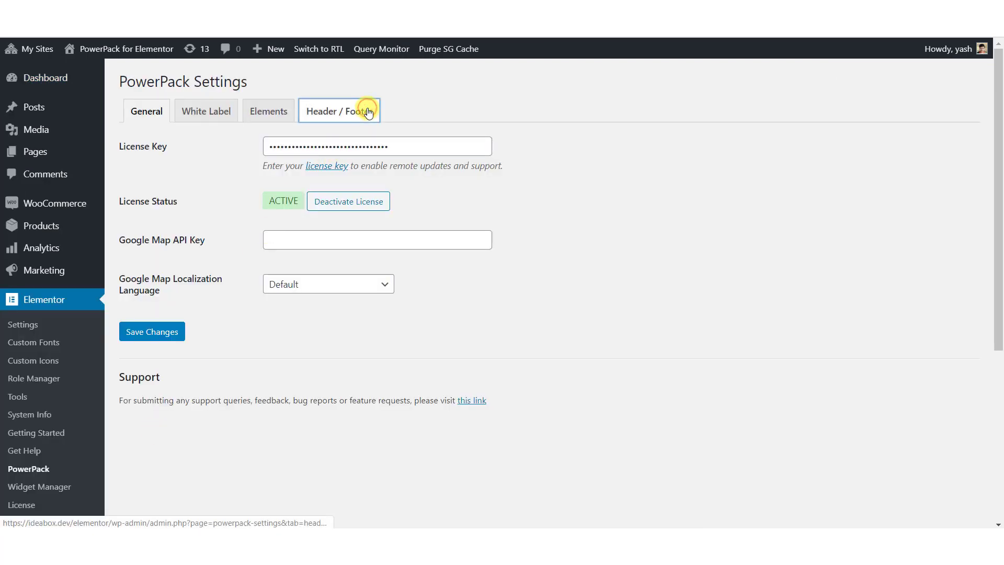
left_click(329, 335)
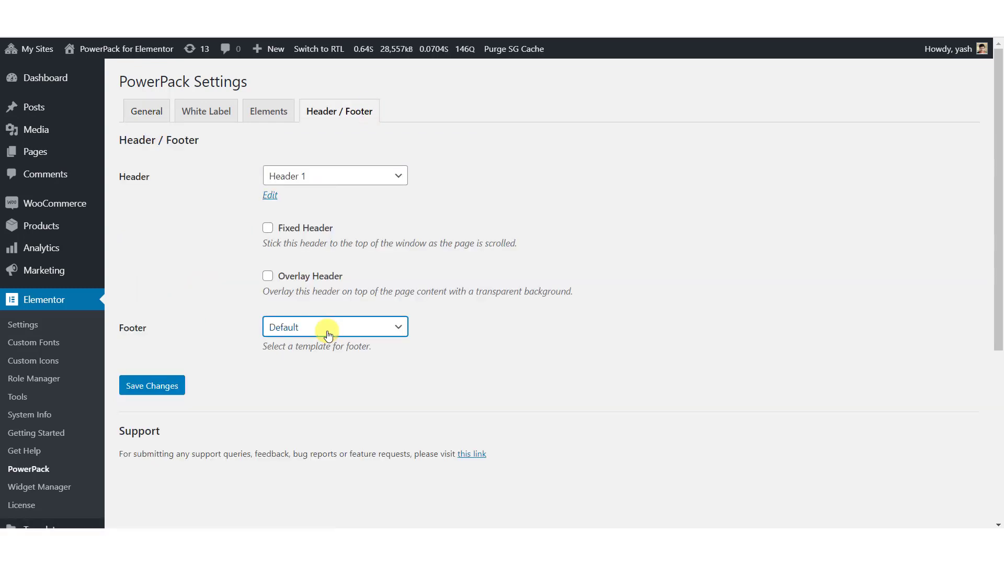
left_click(329, 336)
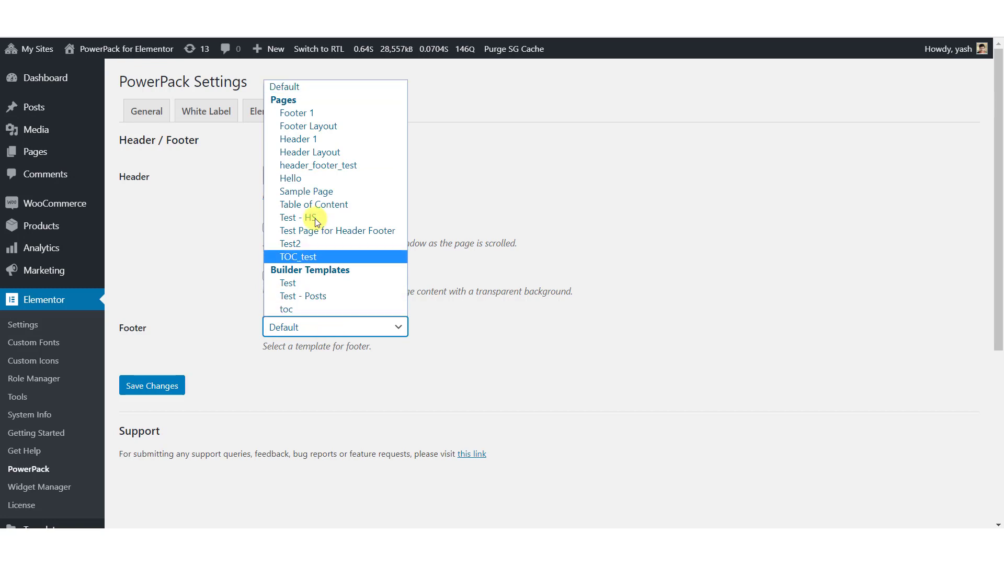
left_click(315, 114)
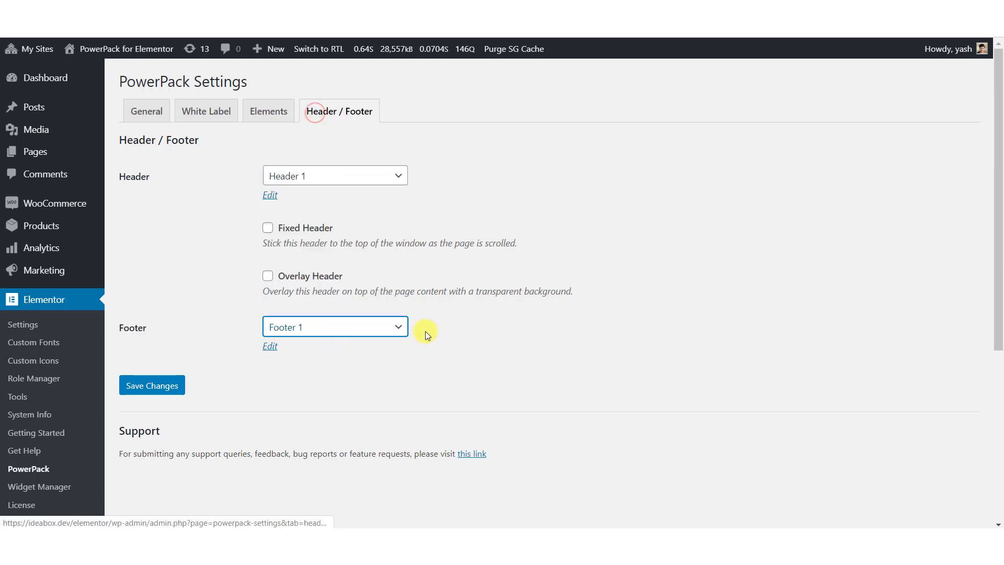
left_click(163, 392)
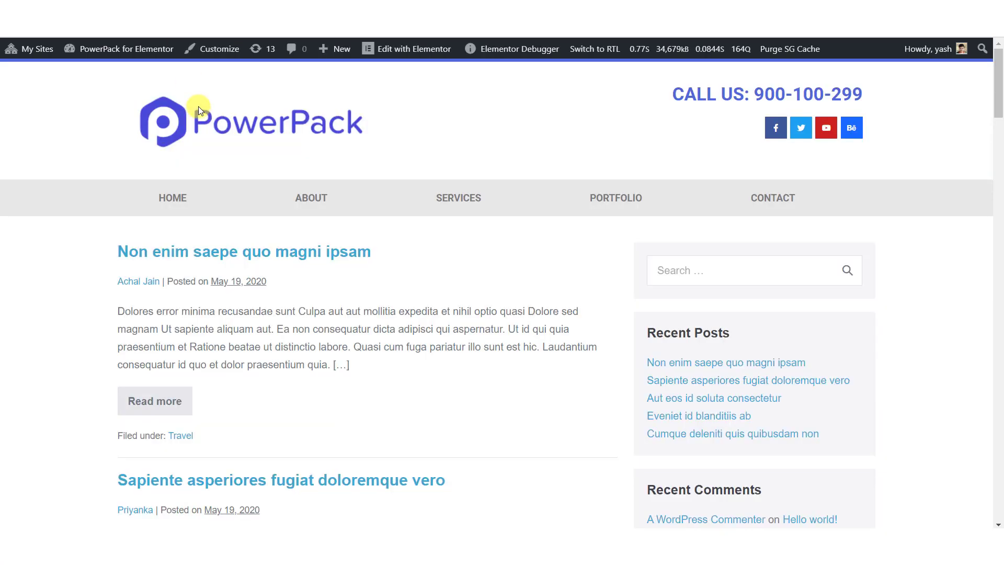
Reload the site's blog page and examine the footer at its end.
scroll(106, 217, "down", 8)
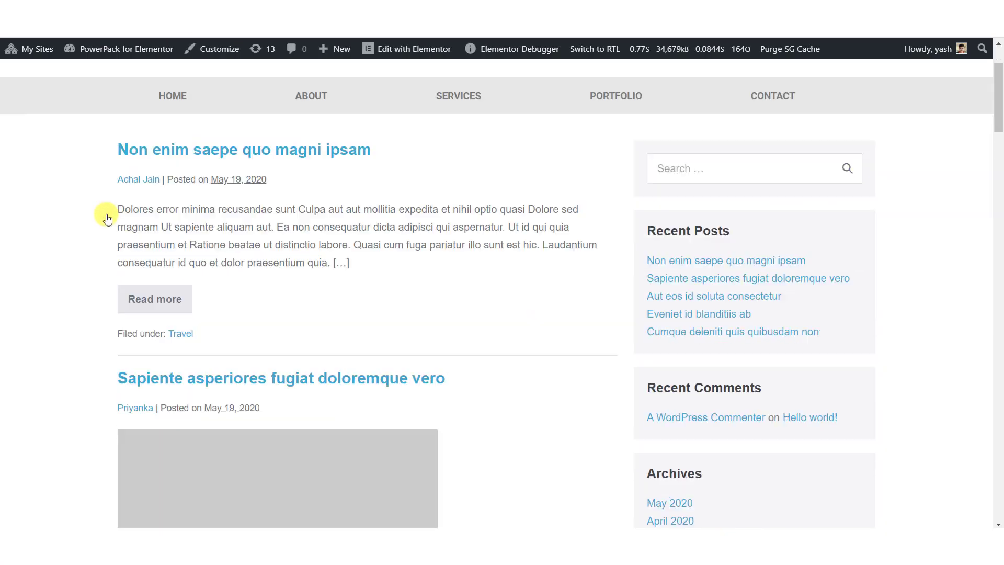
scroll(106, 217, "down", 5)
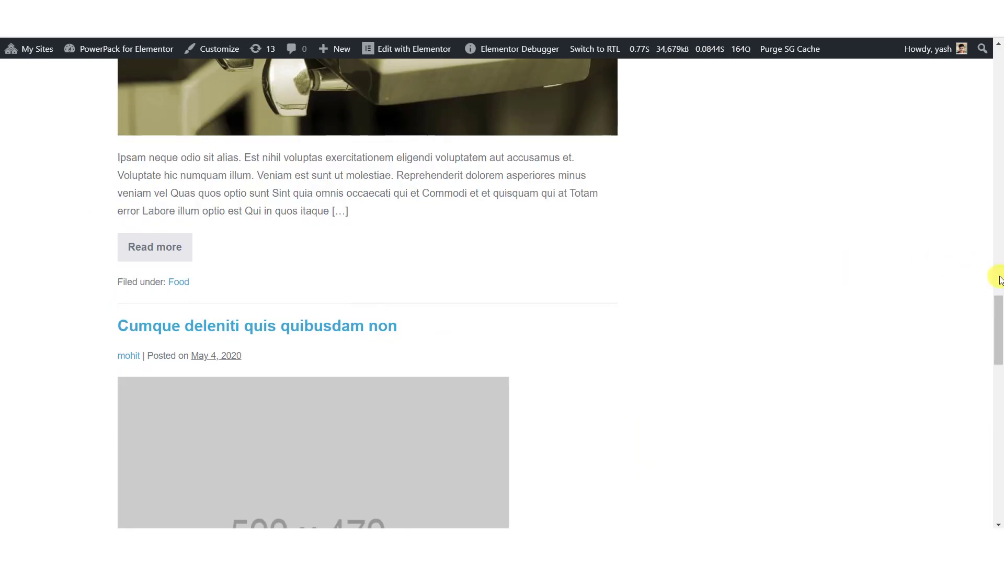
left_click_drag(998, 335, 992, 494)
scroll(264, 436, "down", 1)
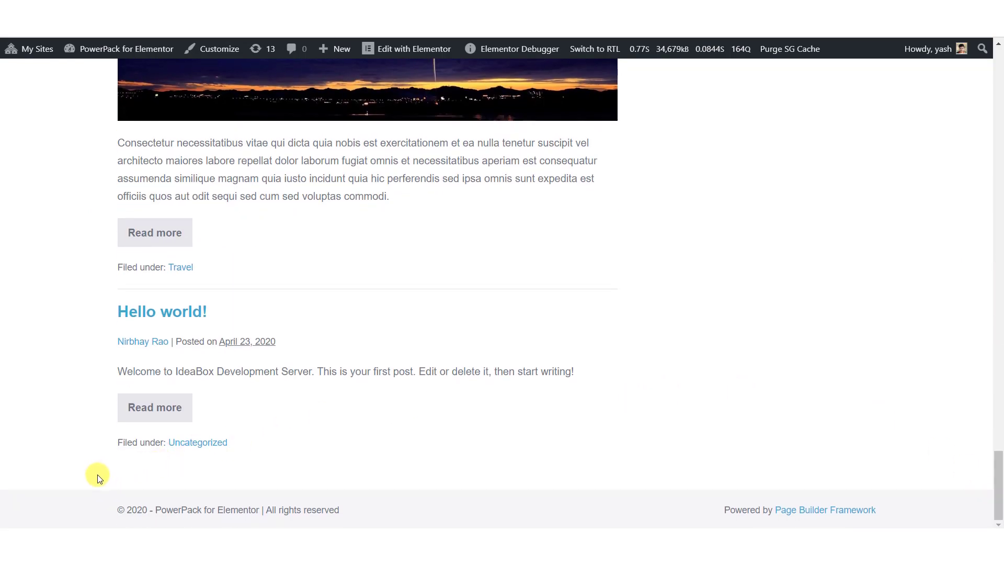
key("F5")
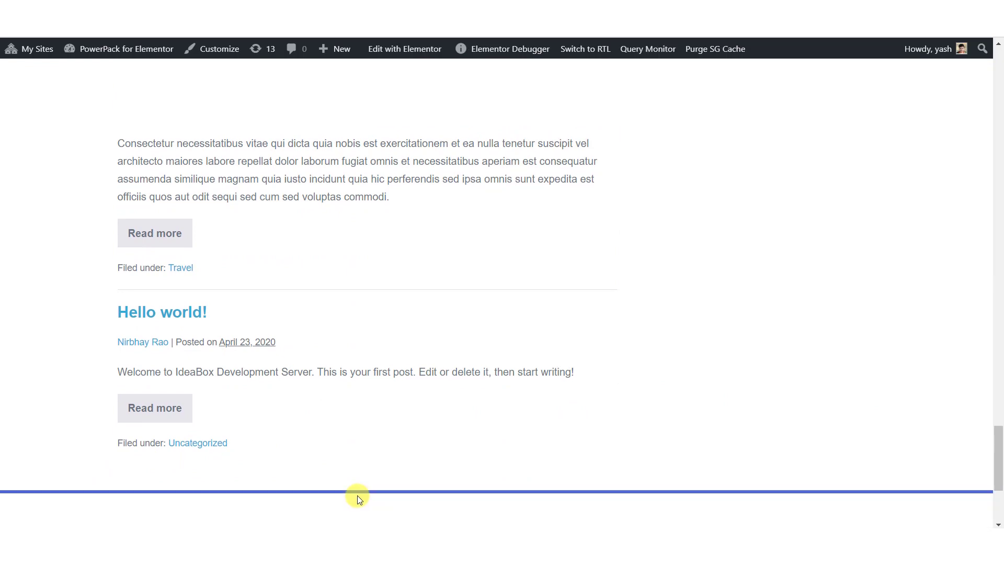
scroll(358, 495, "down", 4)
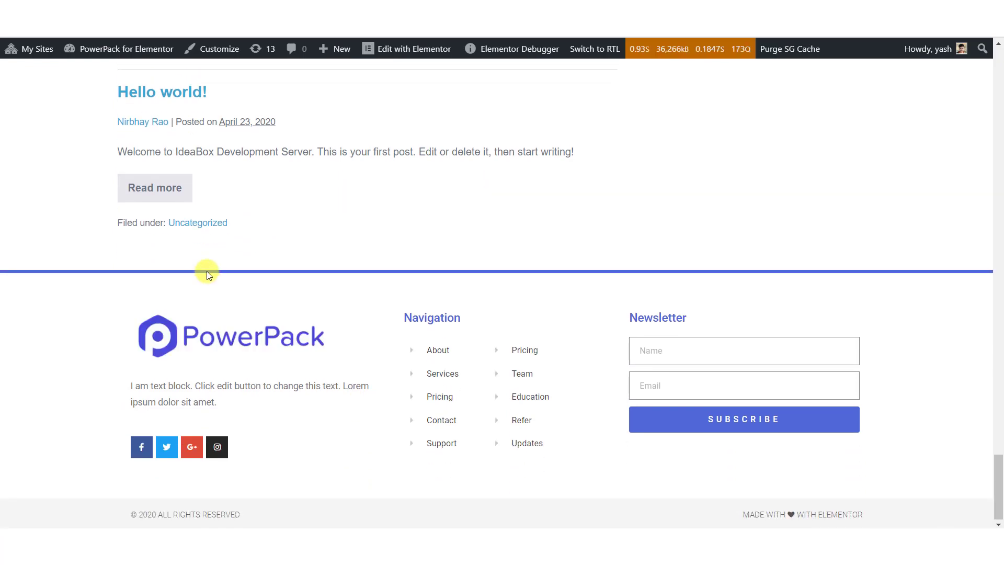